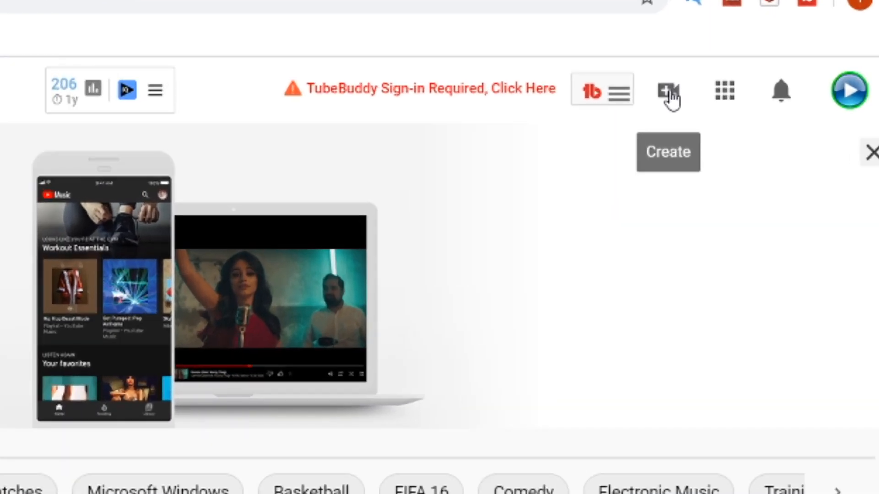
# Start a new video upload and choose the promo video file from the quiz footy folder in Documents
pyautogui.click(670, 94)
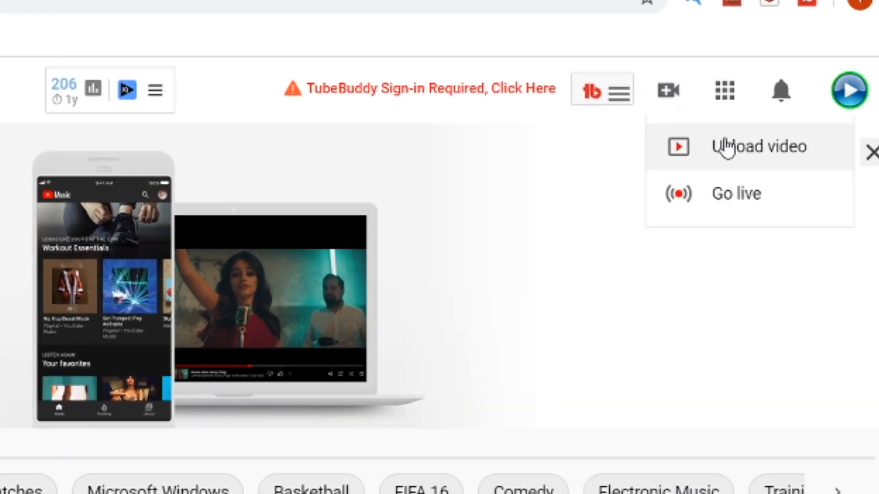
pyautogui.click(758, 146)
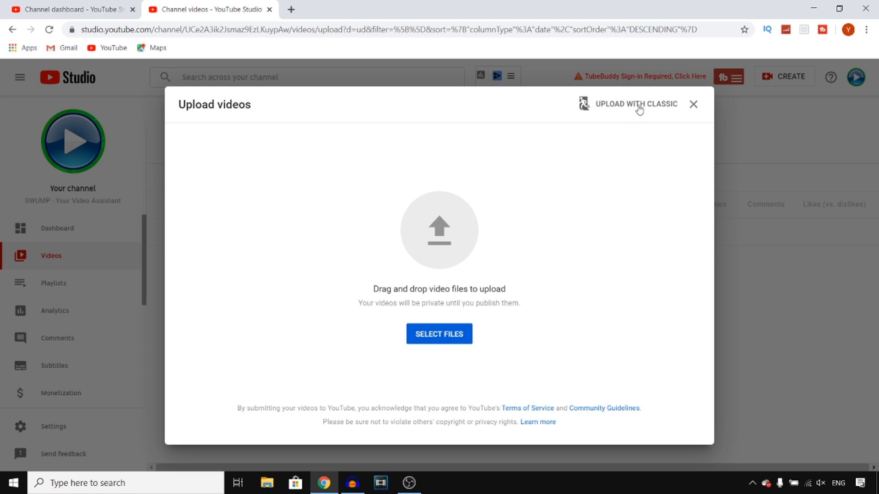
pyautogui.click(442, 336)
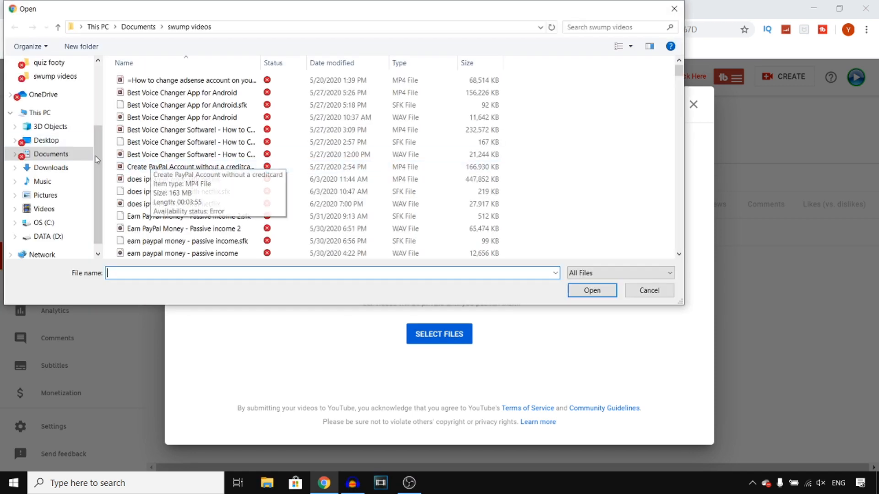
pyautogui.click(81, 155)
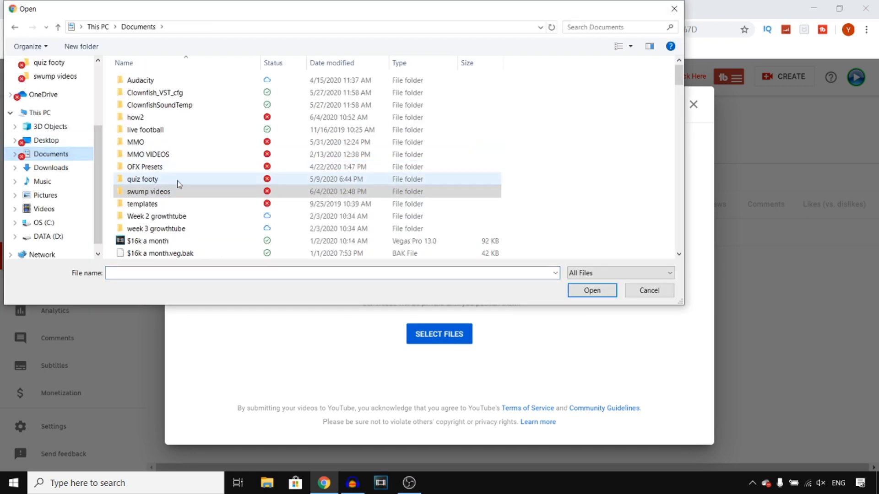
pyautogui.doubleClick(179, 181)
pyautogui.doubleClick(579, 179)
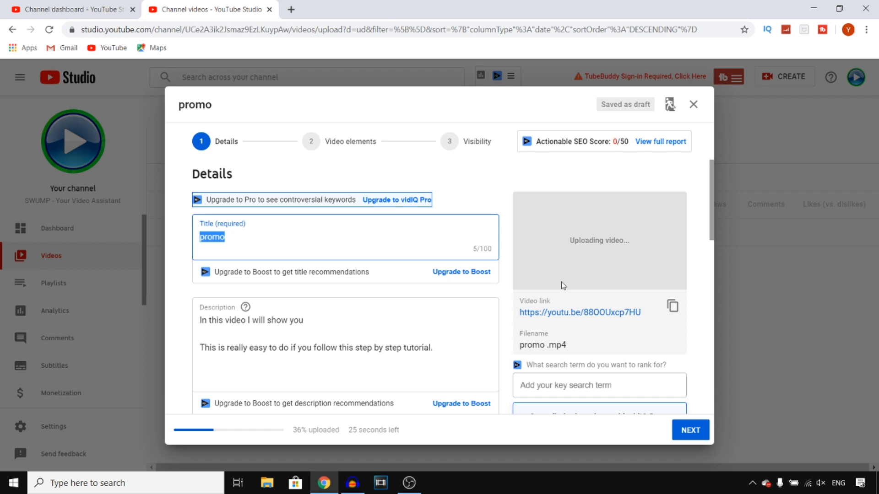
# Replace the video's title with "Youtube Video Tutorial!"
pyautogui.click(385, 246)
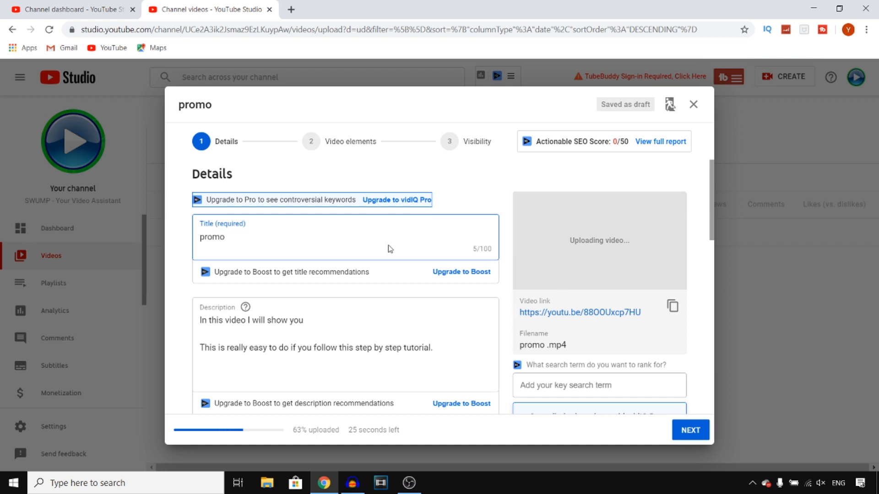
pyautogui.press('BackSpace')
pyautogui.press('BackSpace')
pyautogui.press('BackSpace')
pyautogui.press('BackSpace')
pyautogui.press('BackSpace')
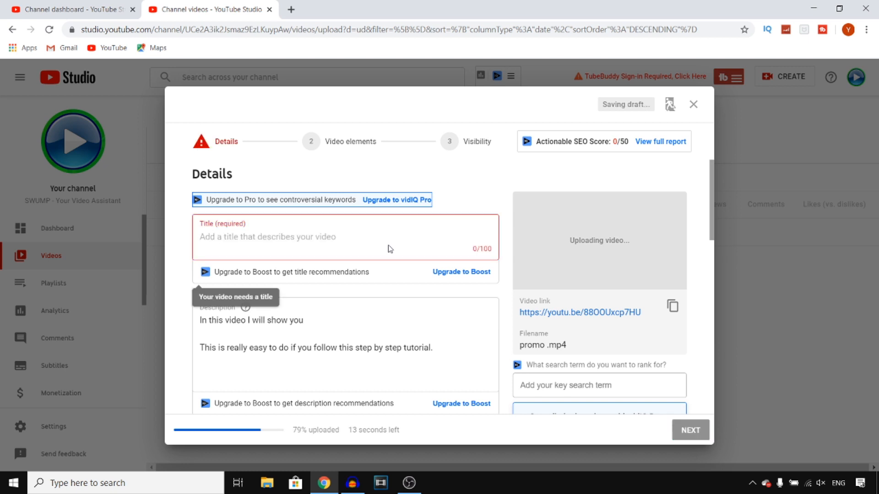
pyautogui.write('Yi')
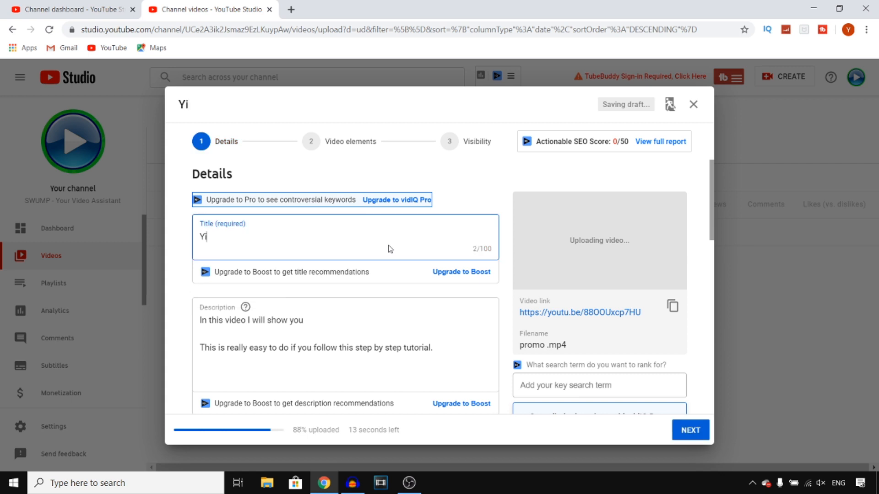
pyautogui.press('BackSpace')
pyautogui.write('outu')
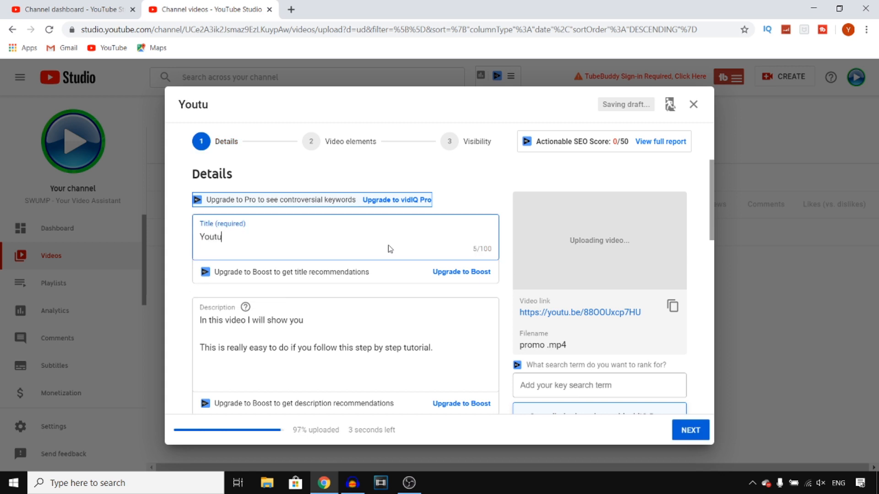
pyautogui.write('be Vid')
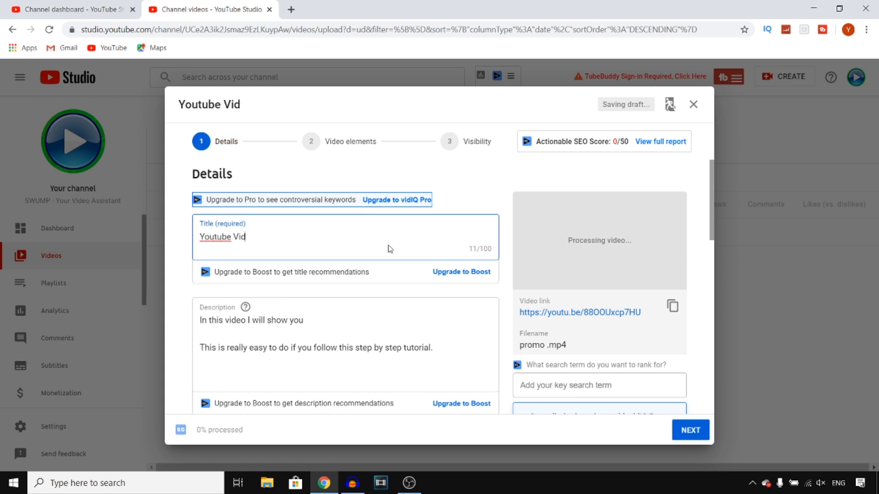
pyautogui.write('eo Tutorial!')
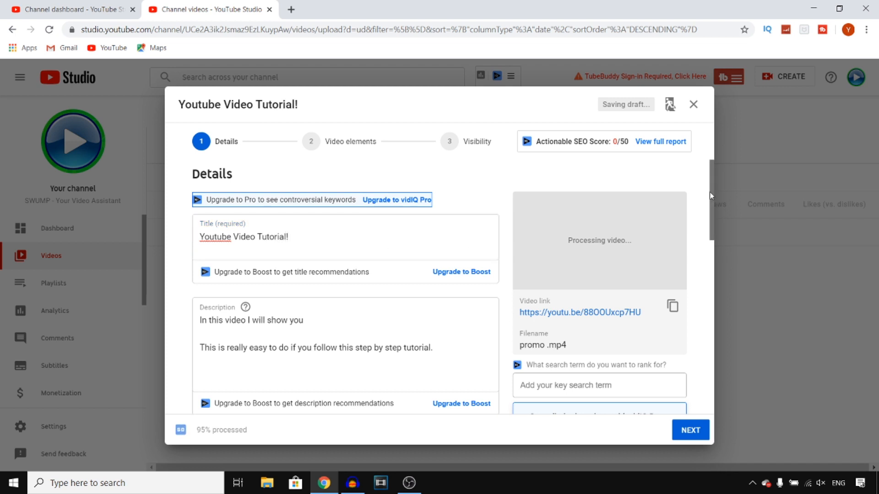
# Replace the default description with "In this video I show you how you can upload youtube videos in 2020."
pyautogui.moveTo(710, 180); pyautogui.dragTo(713, 210)
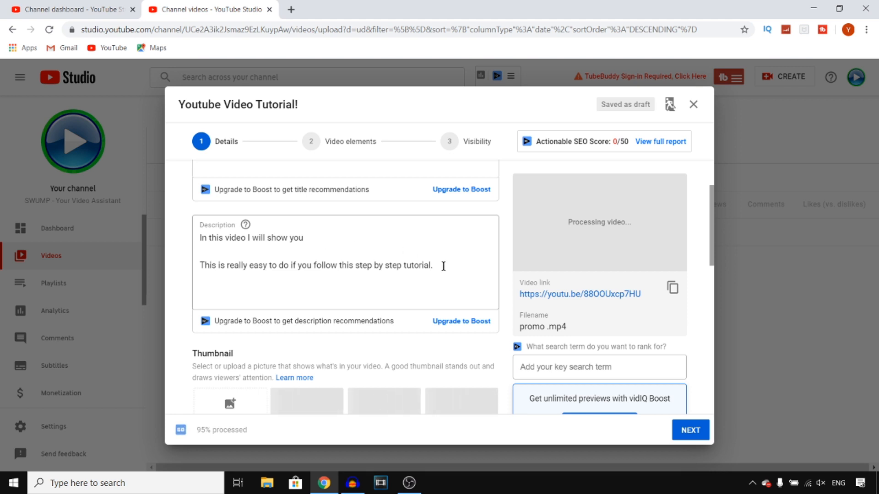
pyautogui.moveTo(443, 265); pyautogui.dragTo(200, 238)
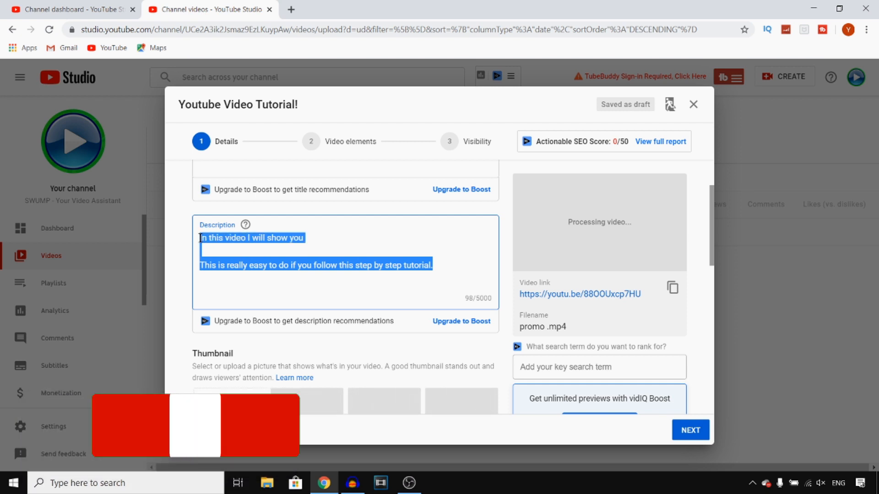
pyautogui.press('BackSpace')
pyautogui.write('In this ')
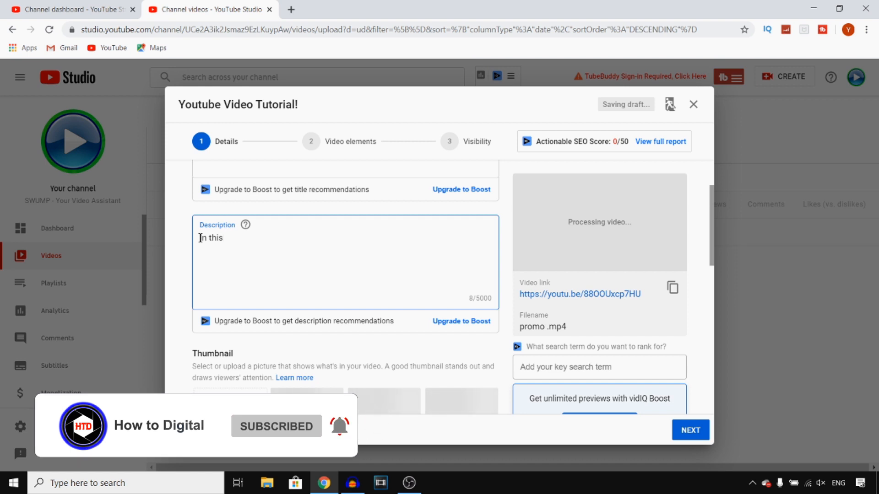
pyautogui.write('video ')
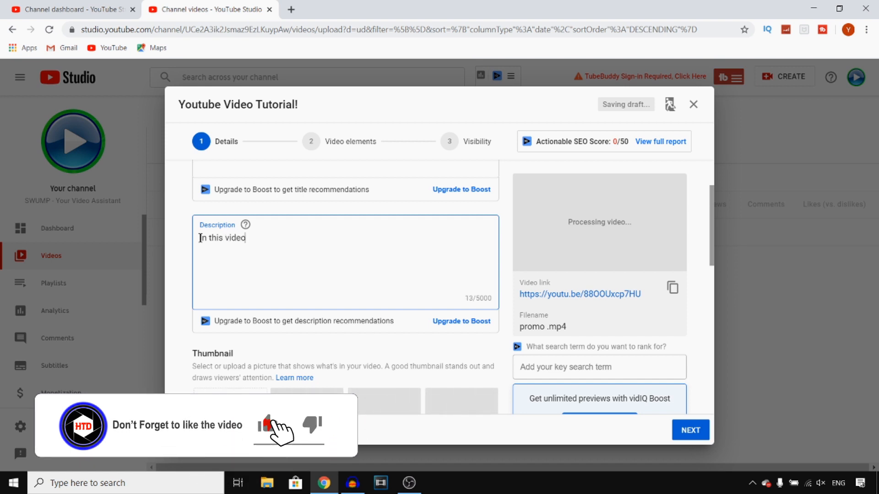
pyautogui.write('I show')
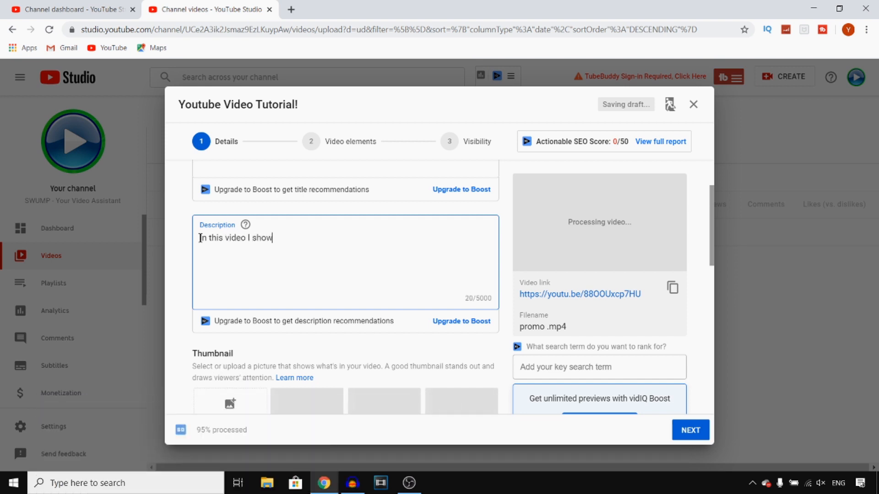
pyautogui.write(' you how you')
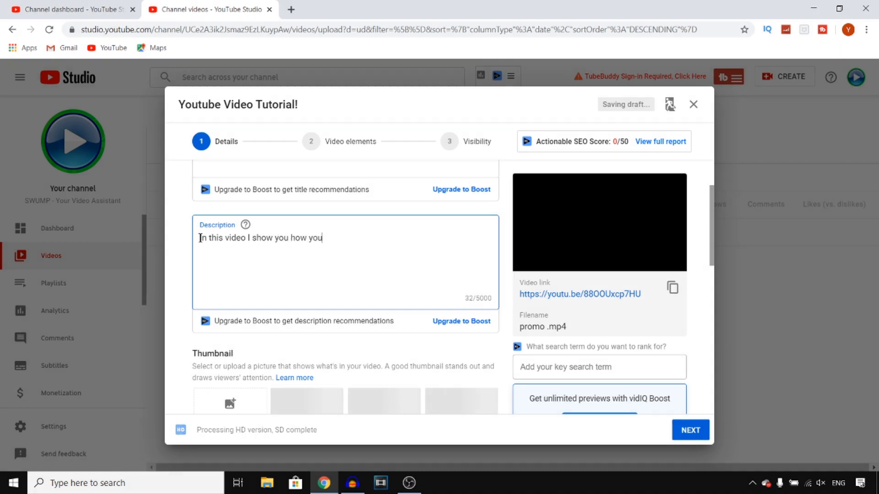
pyautogui.write(' can upload yourube ivid')
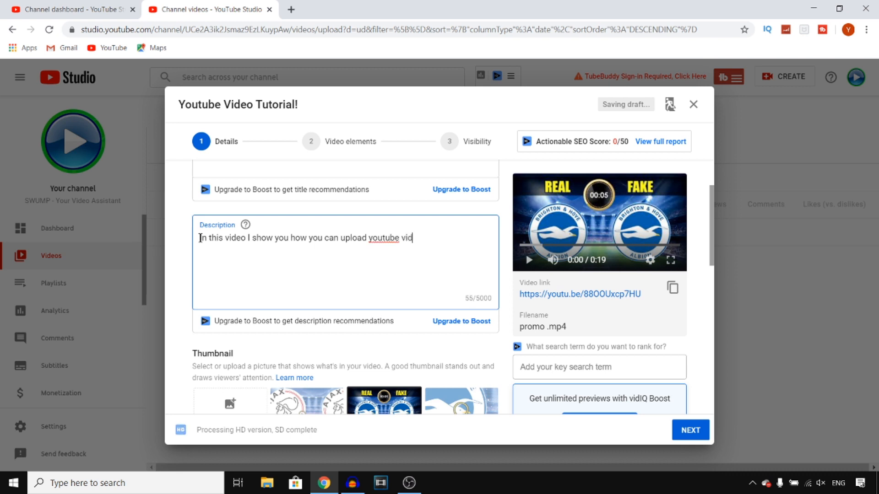
pyautogui.write('eos in 2020.')
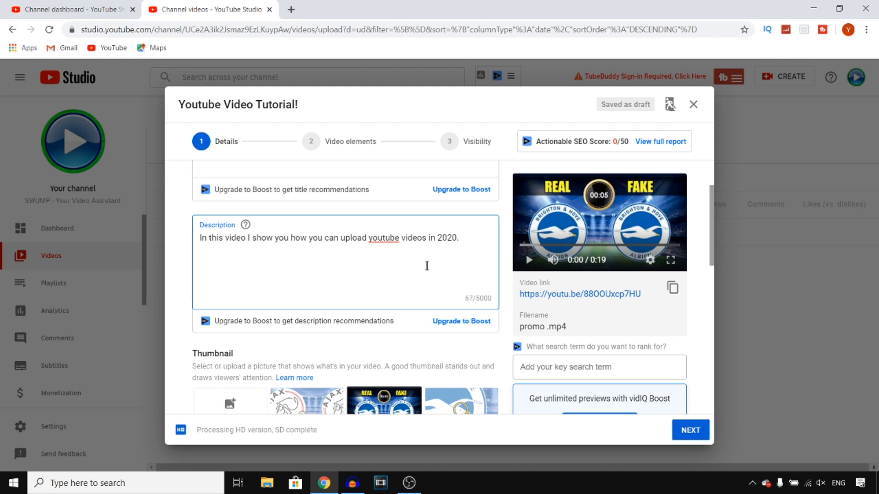
# Upload the image "best thumbnail maker" from the thumbnails folder as the video's custom thumbnail
pyautogui.scroll(-2, 427, 266)
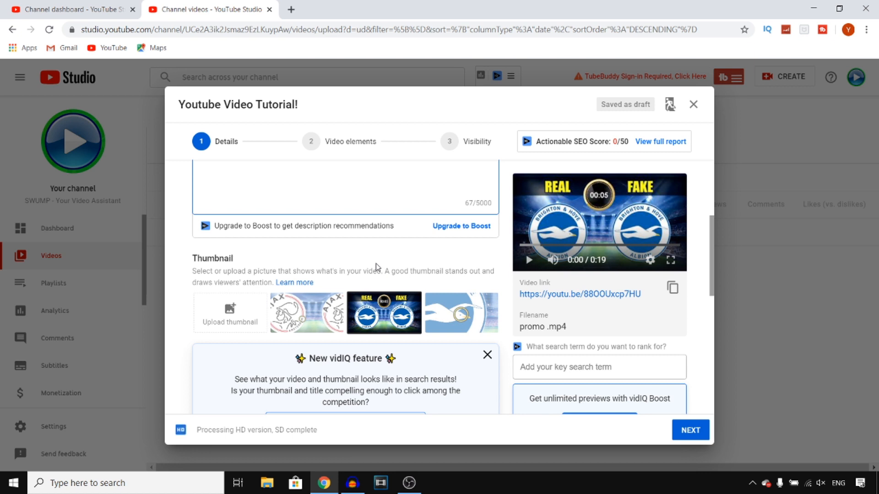
pyautogui.click(226, 316)
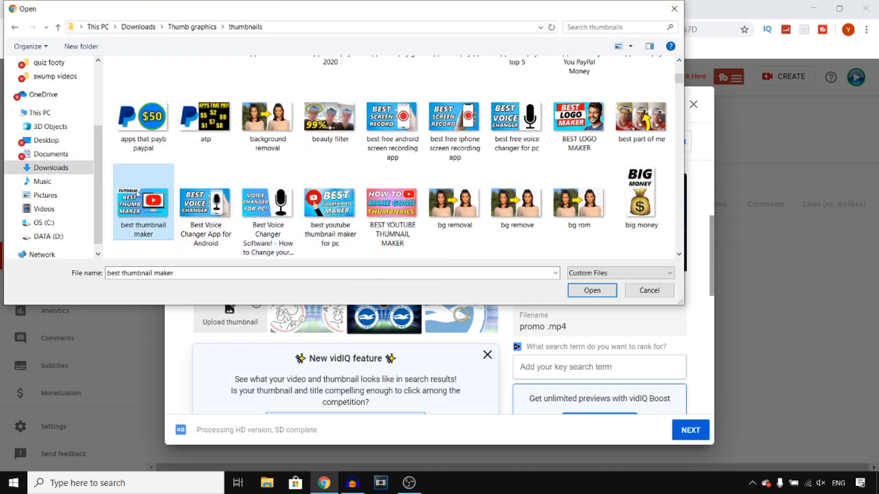
pyautogui.click(588, 290)
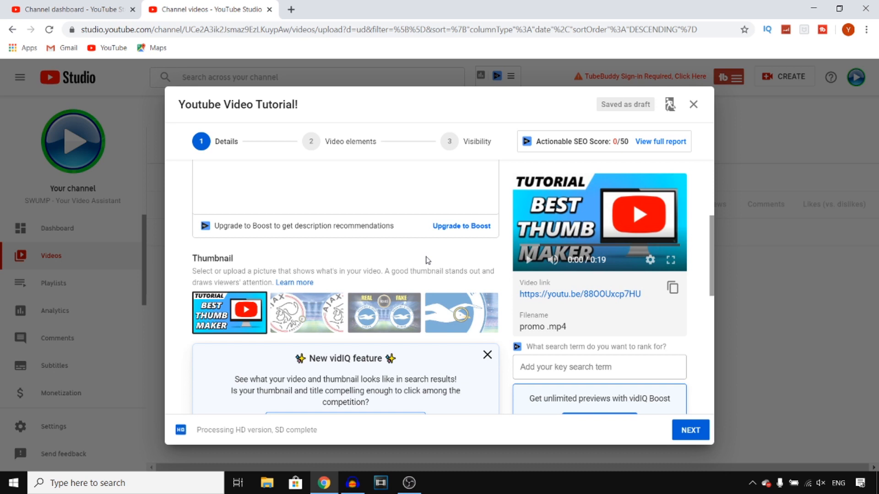
# Create a public playlist titled "youtube tutorial" and assign the video to it
pyautogui.scroll(-5, 427, 260)
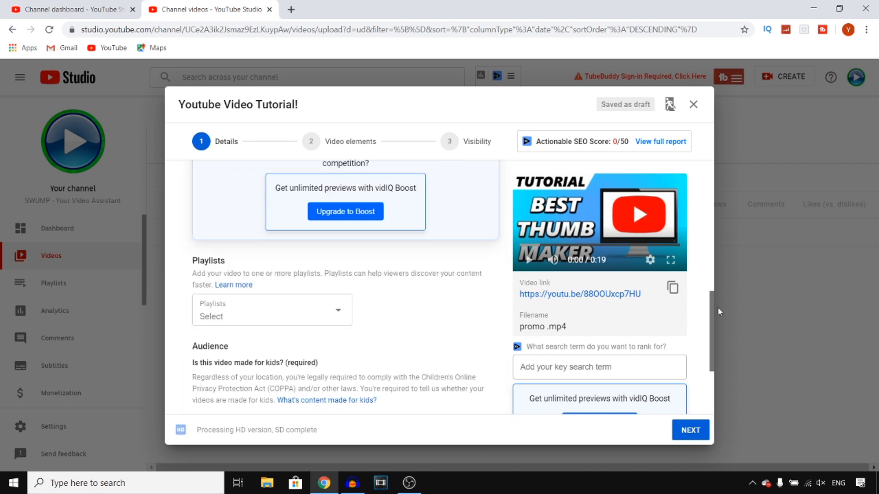
pyautogui.click(319, 323)
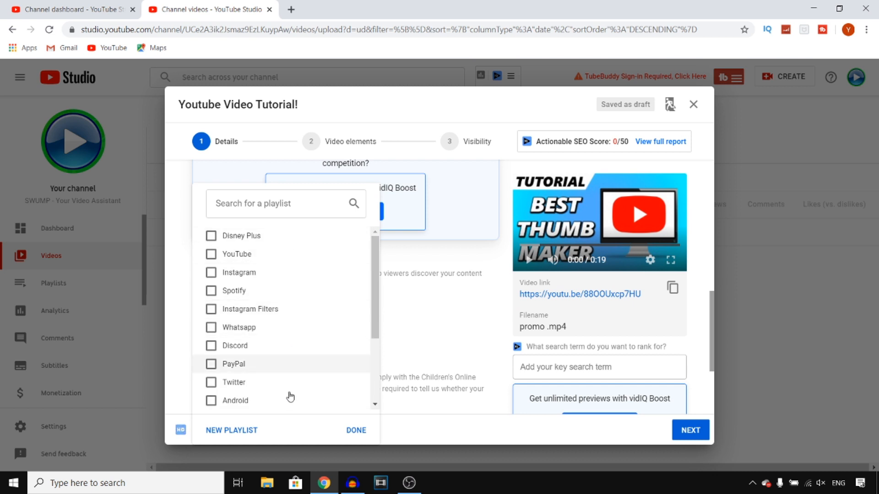
pyautogui.click(228, 429)
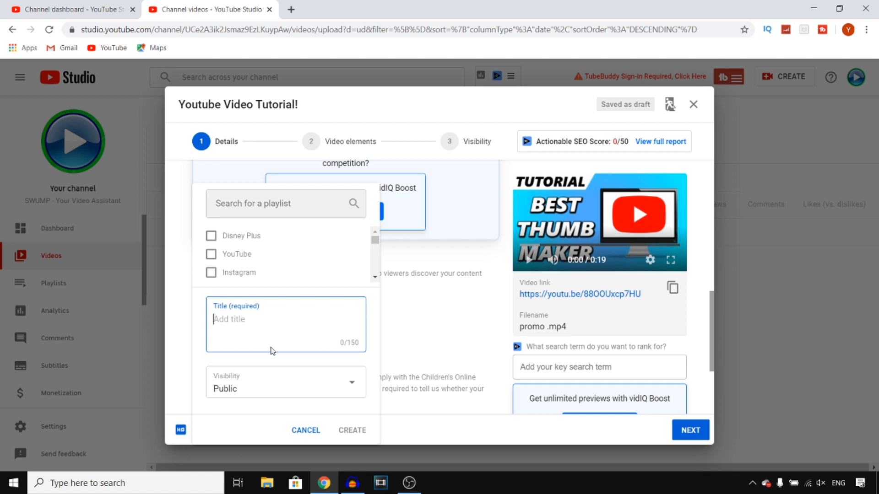
pyautogui.write('youtube tutorial')
pyautogui.click(261, 389)
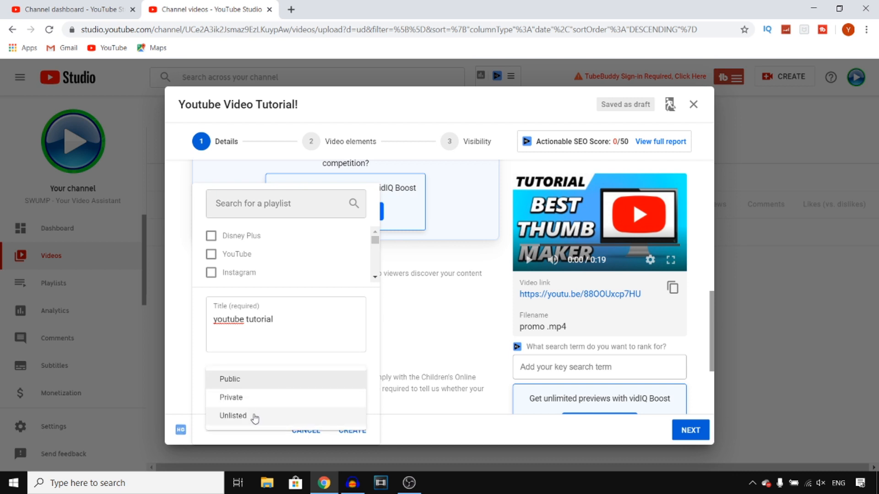
pyautogui.click(193, 381)
pyautogui.click(355, 430)
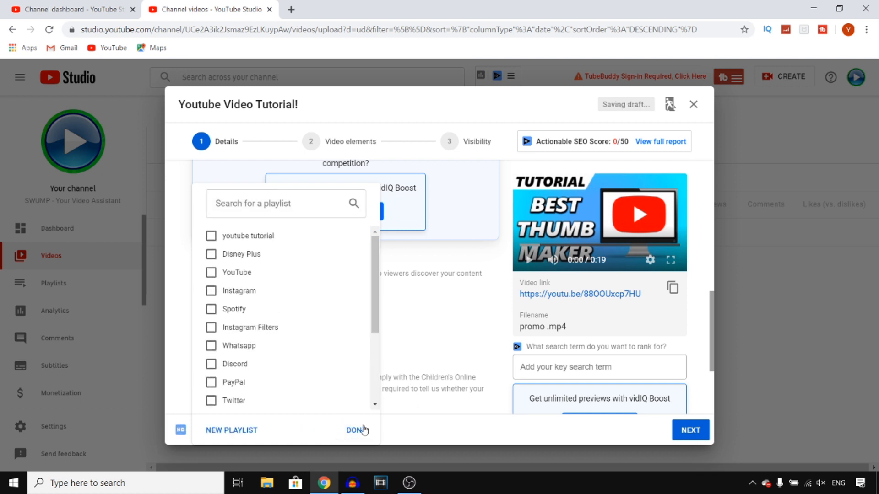
pyautogui.click(362, 432)
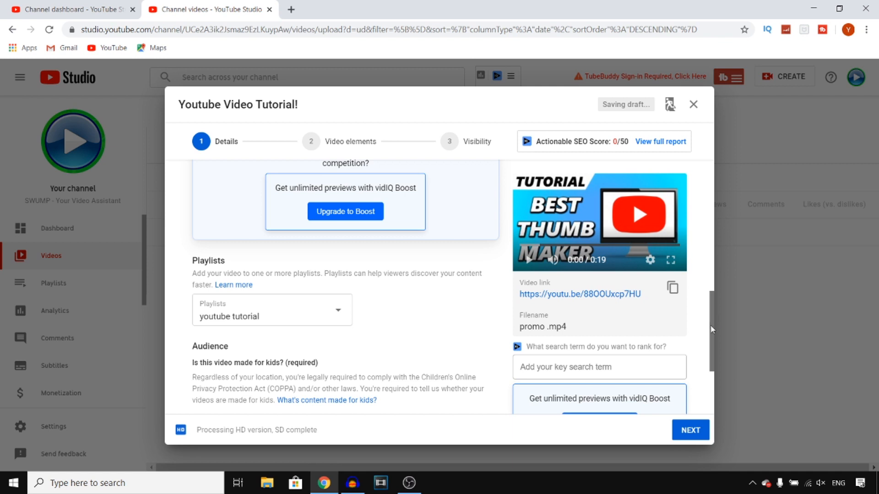
# Expand the additional video details and add the tags "how to upload a video on youtube" and "how to upload youtube videos"
pyautogui.scroll(-3, 717, 353)
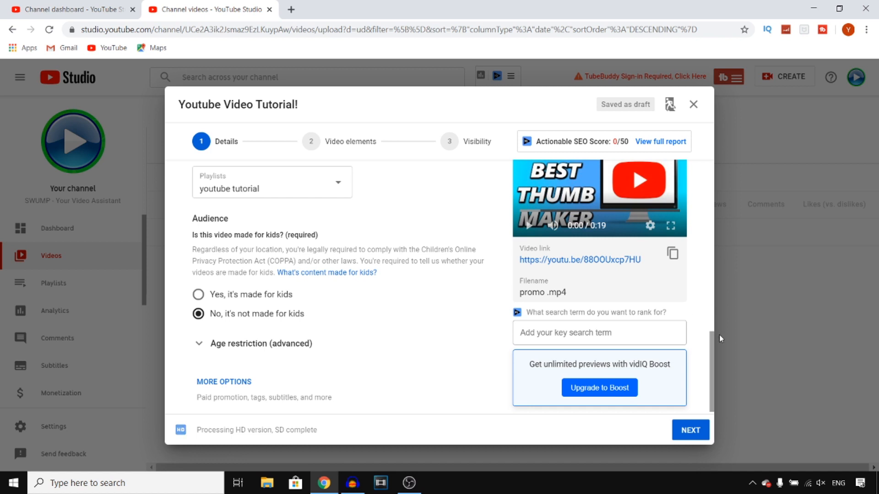
pyautogui.scroll(-1, 712, 350)
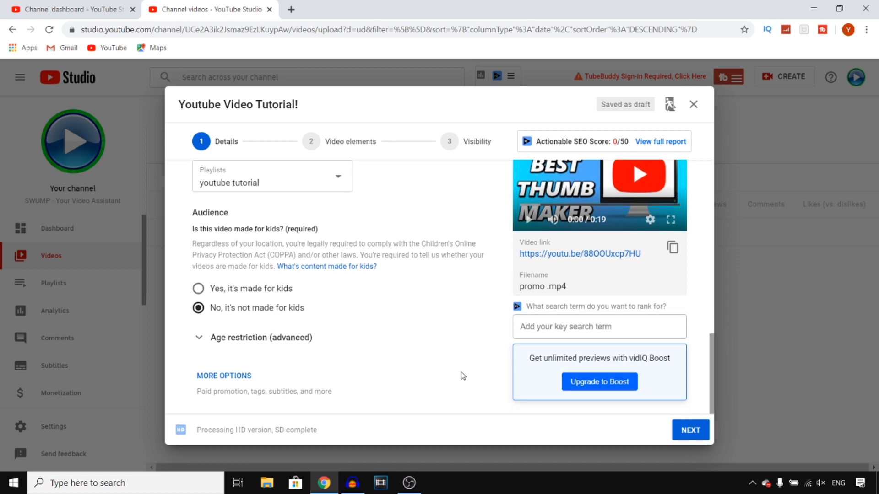
pyautogui.click(237, 379)
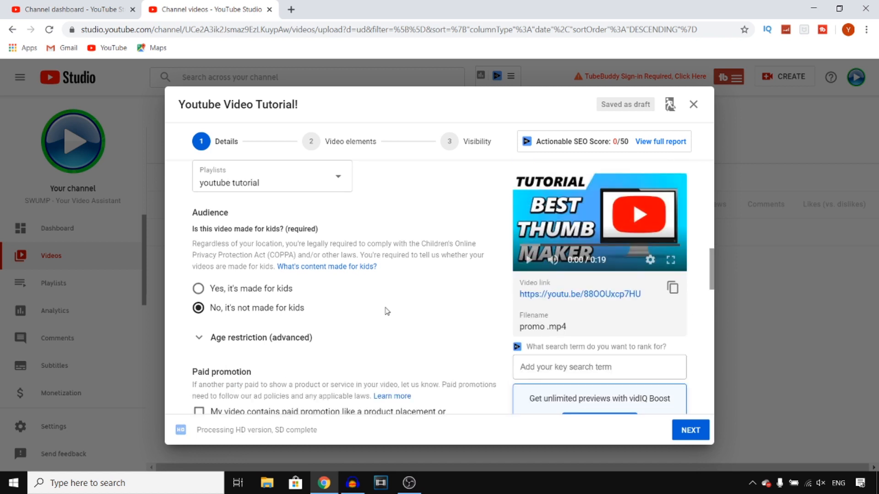
pyautogui.scroll(-5, 713, 260)
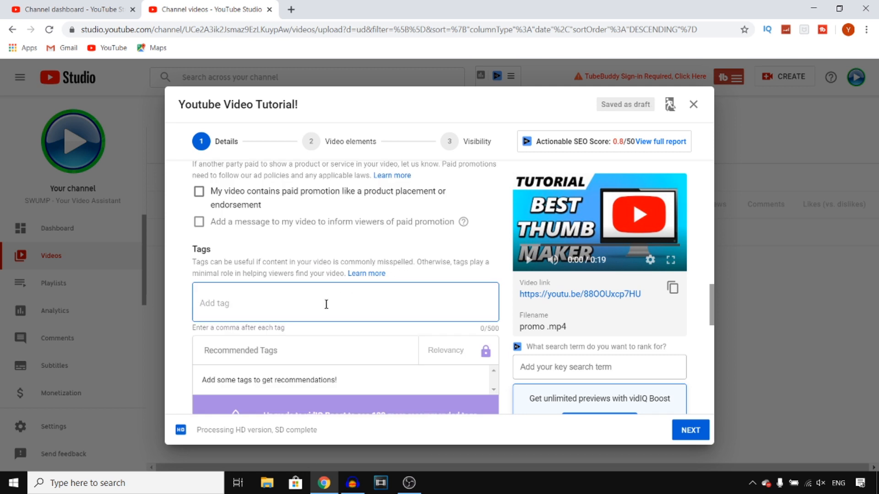
pyautogui.write('how to upload')
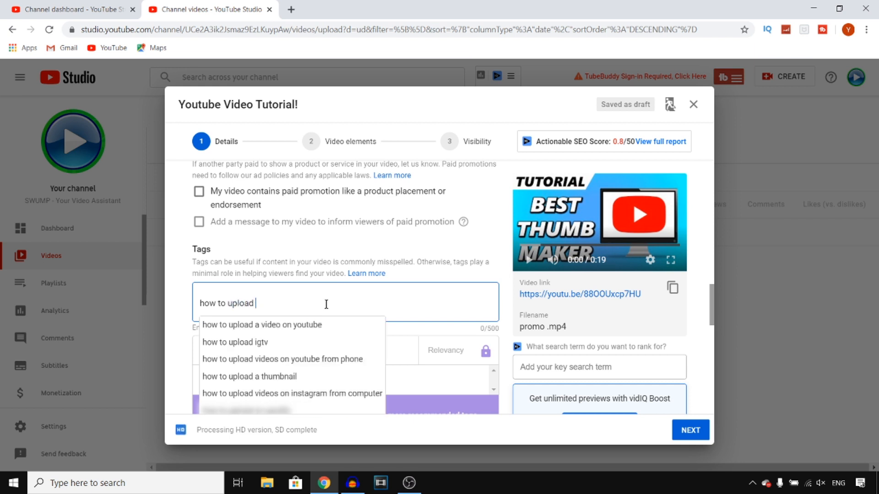
pyautogui.click(294, 325)
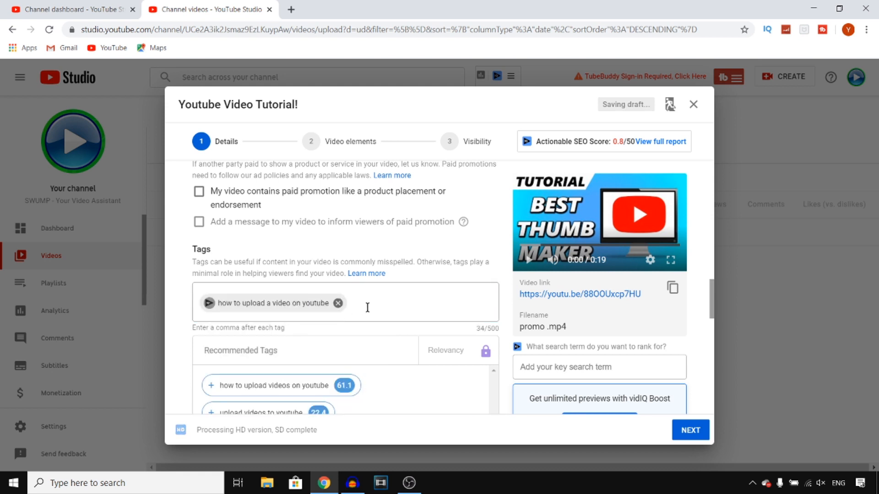
pyautogui.write('how to upl')
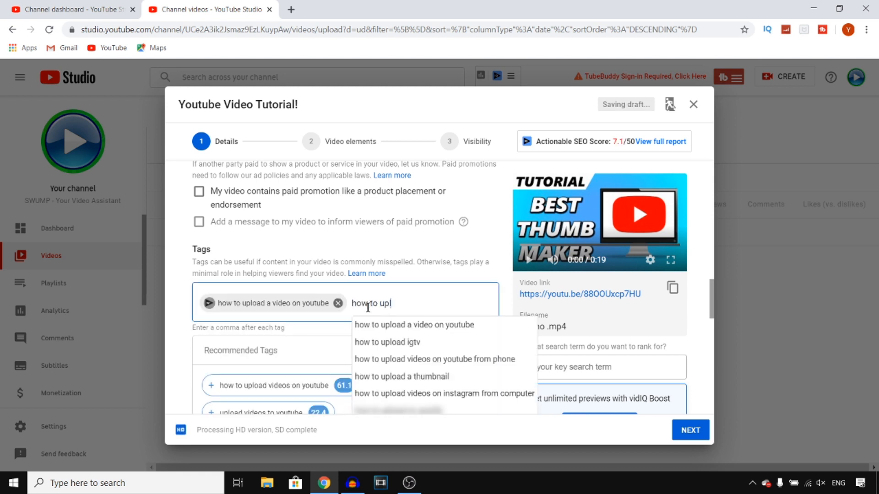
pyautogui.write('oad youtube videos')
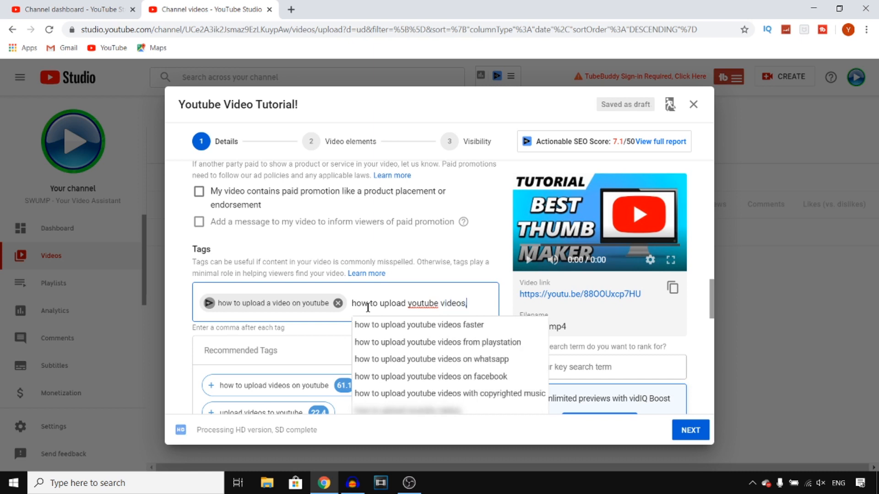
pyautogui.press('Return')
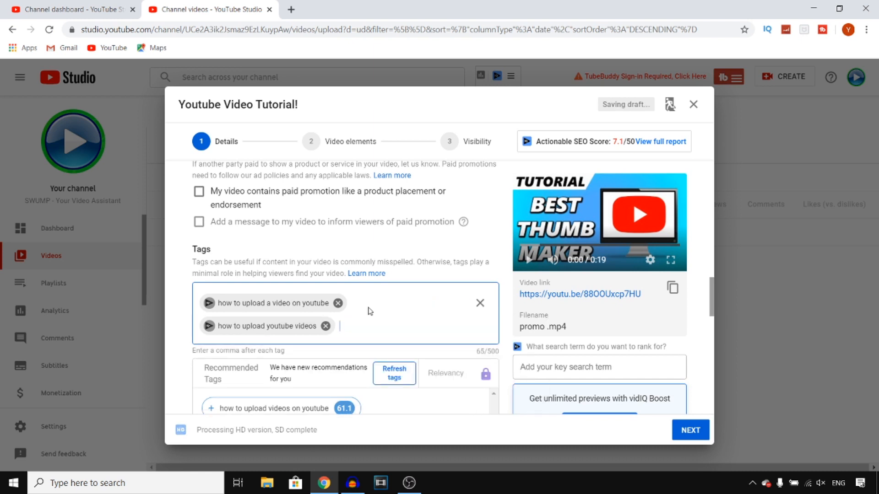
pyautogui.click(424, 245)
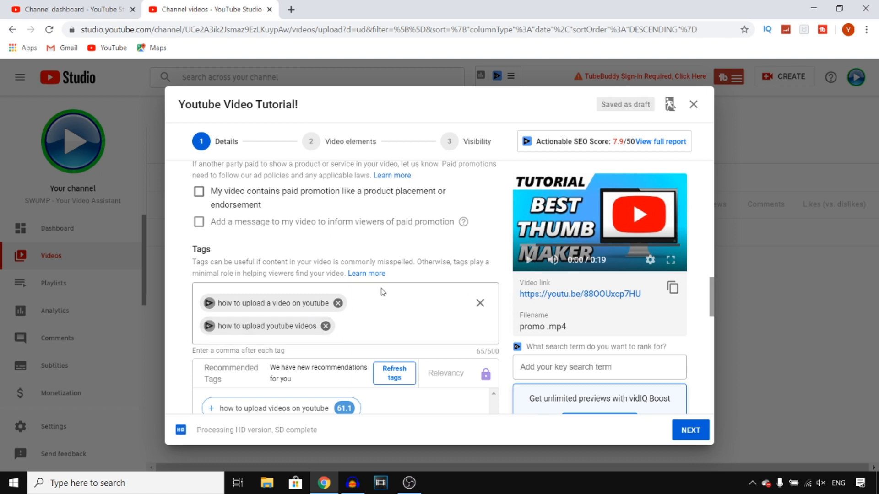
# Review the license, category and comment settings and the top of the details, and proceed to the video elements
pyautogui.moveTo(712, 287); pyautogui.dragTo(710, 382)
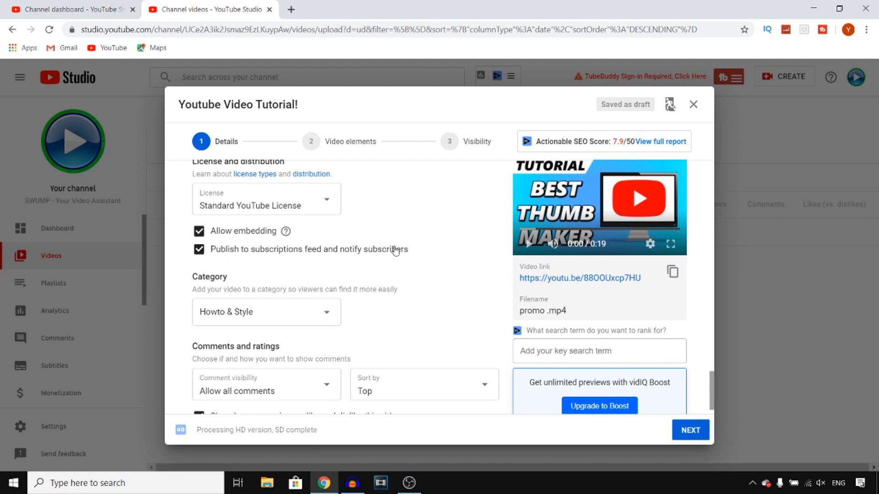
pyautogui.moveTo(712, 381); pyautogui.dragTo(764, 131)
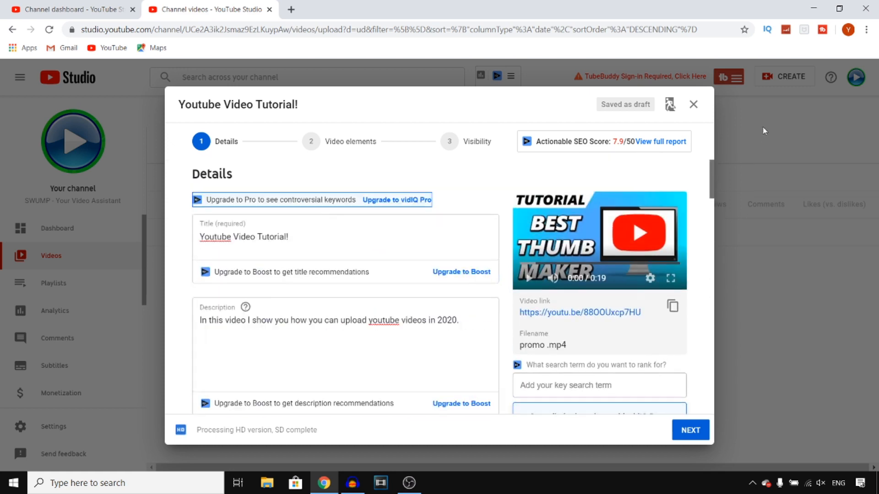
pyautogui.click(696, 433)
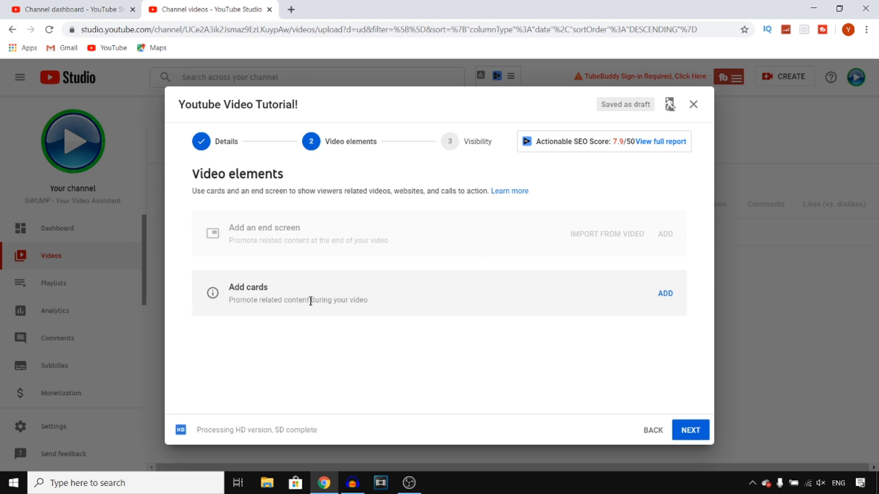
# Add a video card at 0:13 linking to the uploaded "How to Cancel Disney Plus Subscription" video and return to YouTube Studio
pyautogui.click(666, 295)
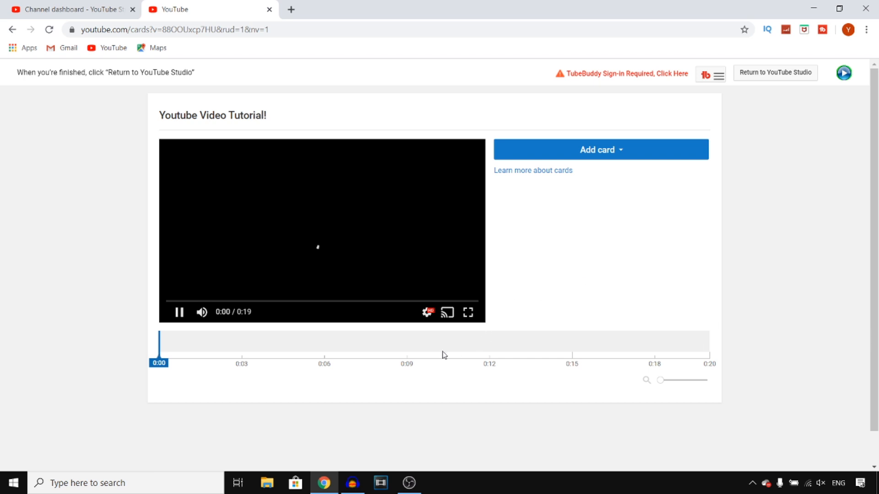
pyautogui.click(475, 348)
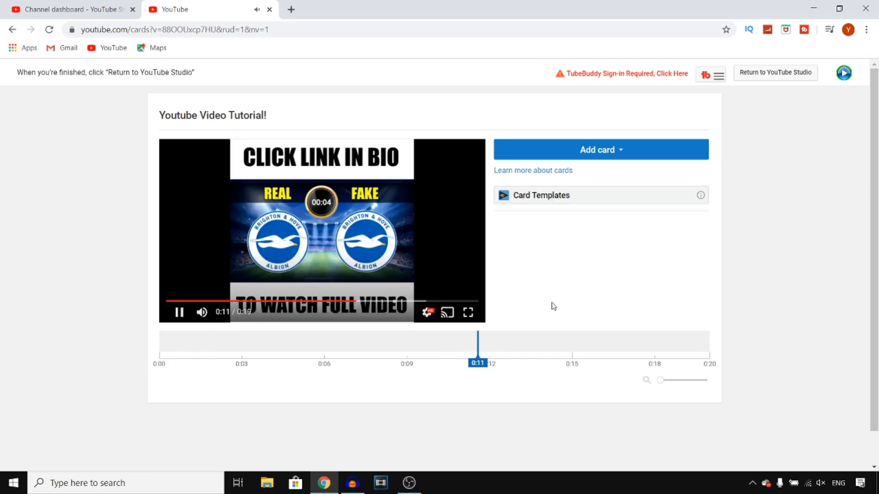
pyautogui.click(652, 156)
pyautogui.click(685, 191)
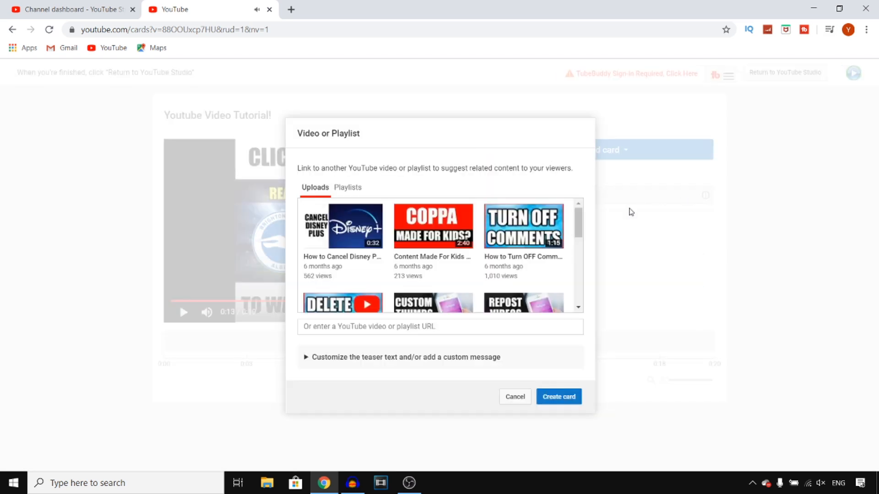
pyautogui.scroll(-5, 503, 234)
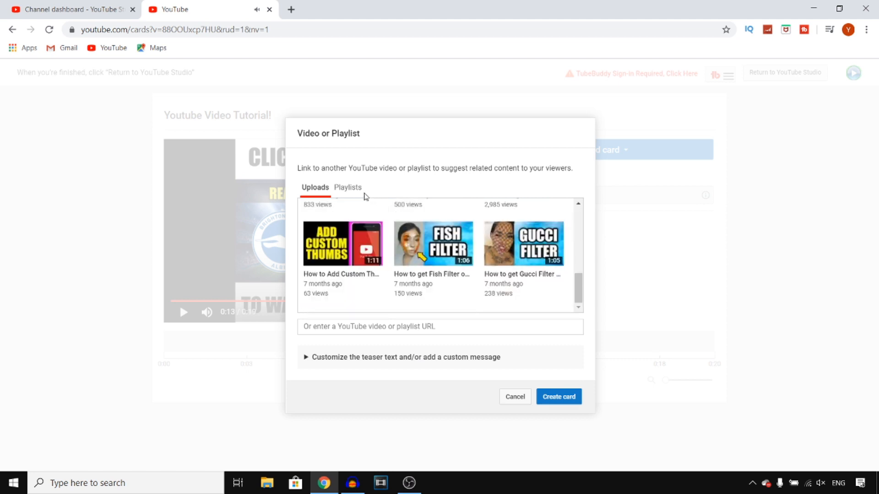
pyautogui.click(348, 189)
pyautogui.click(314, 189)
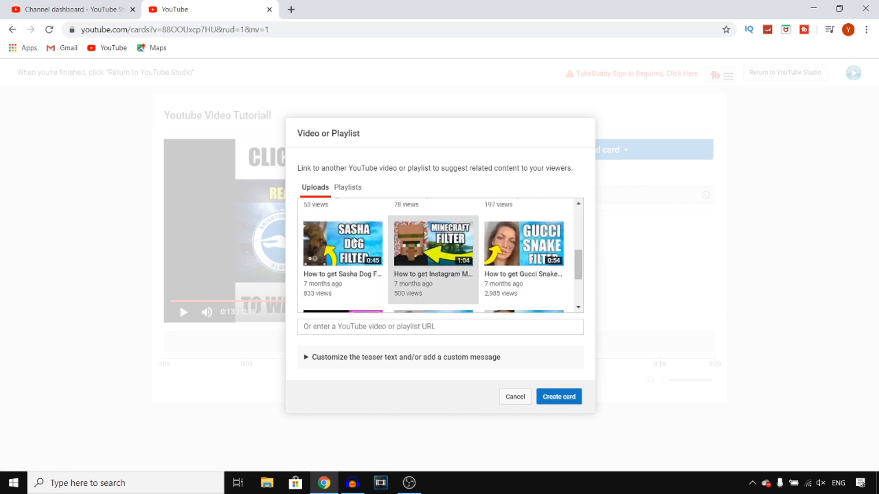
pyautogui.scroll(5, 378, 257)
pyautogui.click(339, 245)
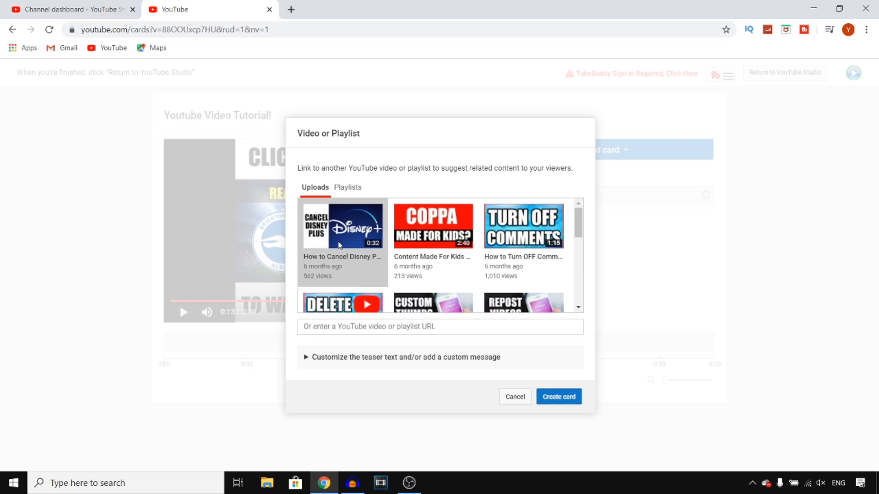
pyautogui.click(563, 397)
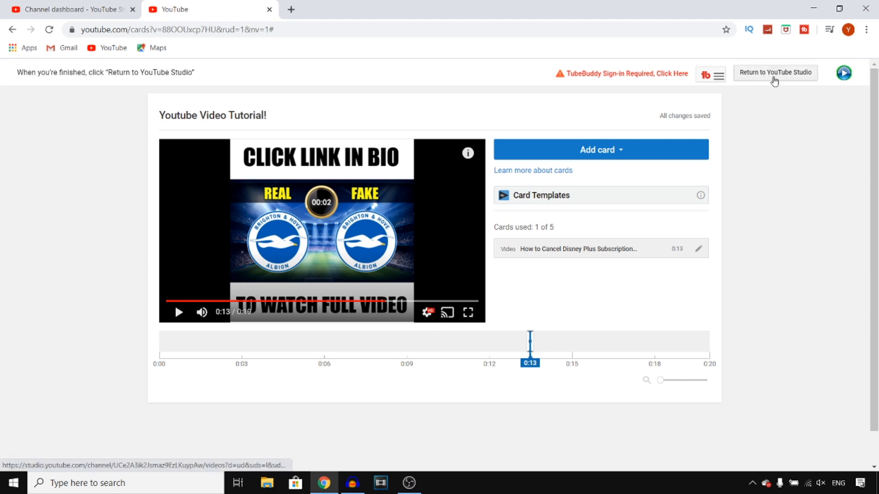
pyautogui.click(798, 76)
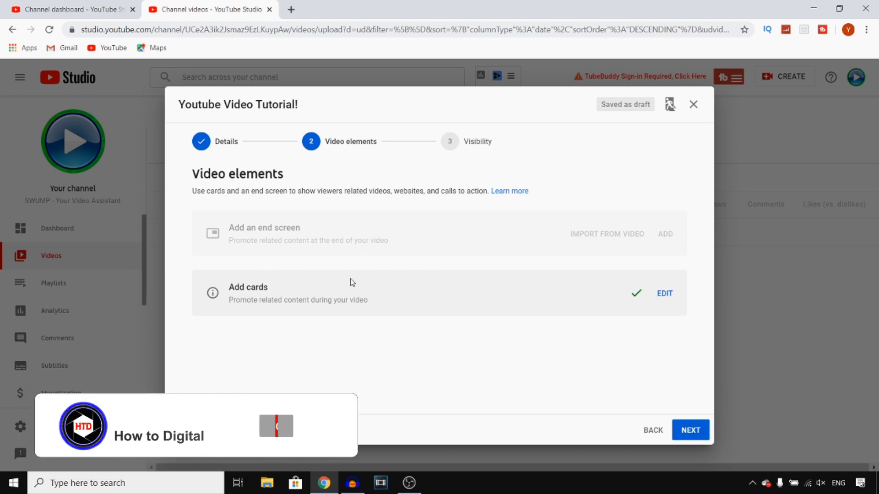
# Proceed to the visibility settings and schedule the video to go public on Jun 5, 2020 at 3:00 PM
pyautogui.moveTo(671, 236)
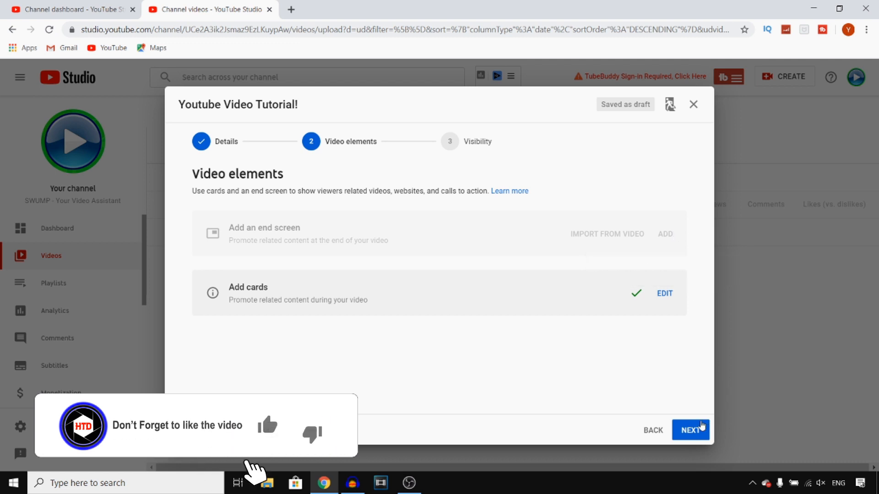
pyautogui.click(702, 428)
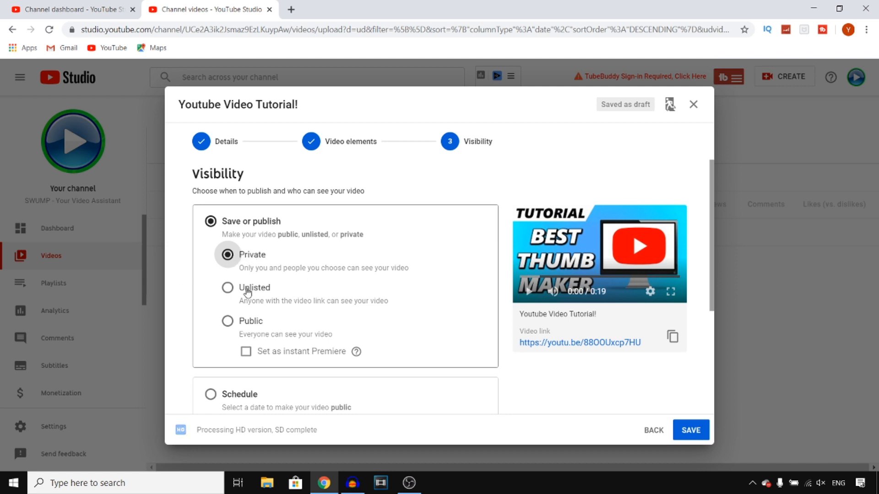
pyautogui.scroll(-4, 303, 330)
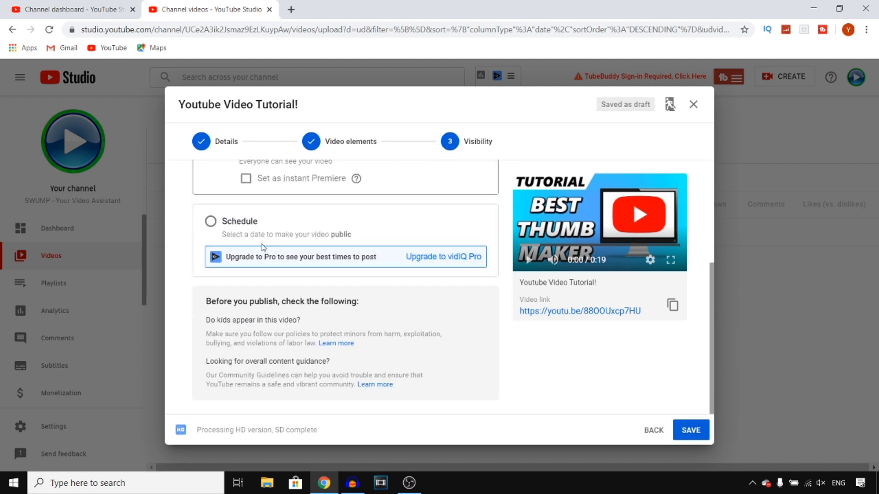
pyautogui.click(214, 222)
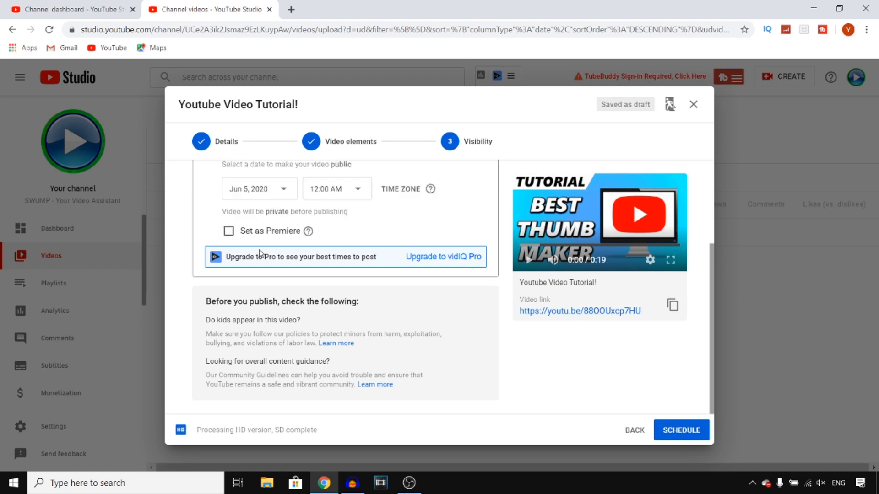
pyautogui.moveTo(713, 279); pyautogui.dragTo(717, 226)
pyautogui.click(331, 268)
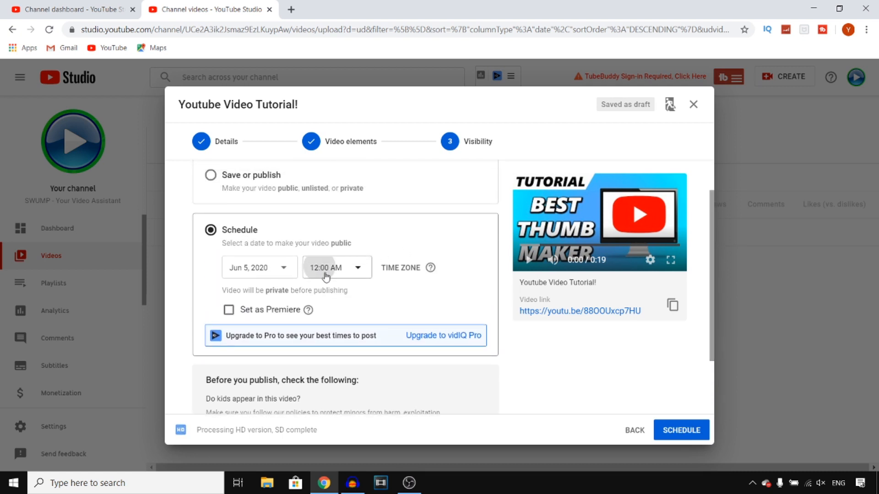
pyautogui.scroll(-20, 338, 206)
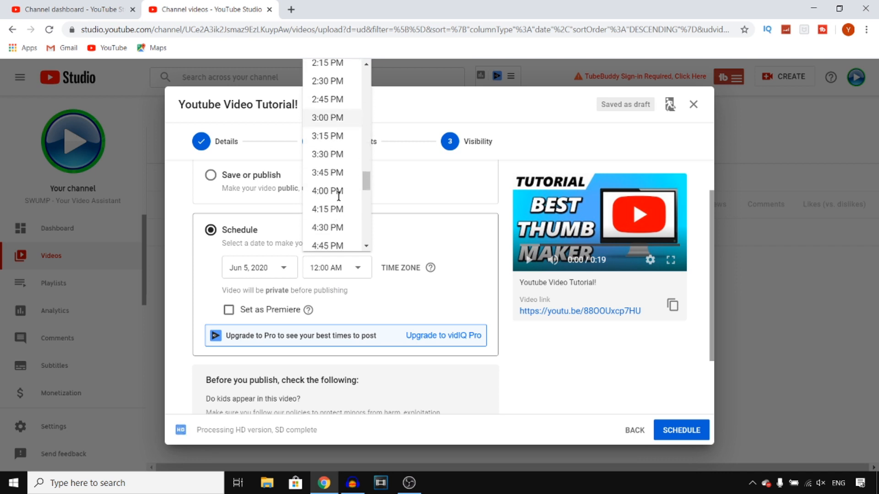
pyautogui.click(335, 116)
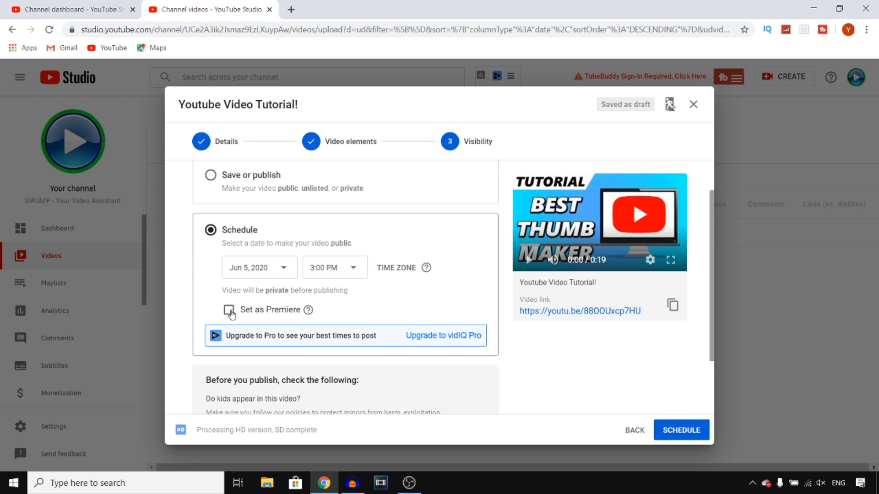
pyautogui.click(678, 430)
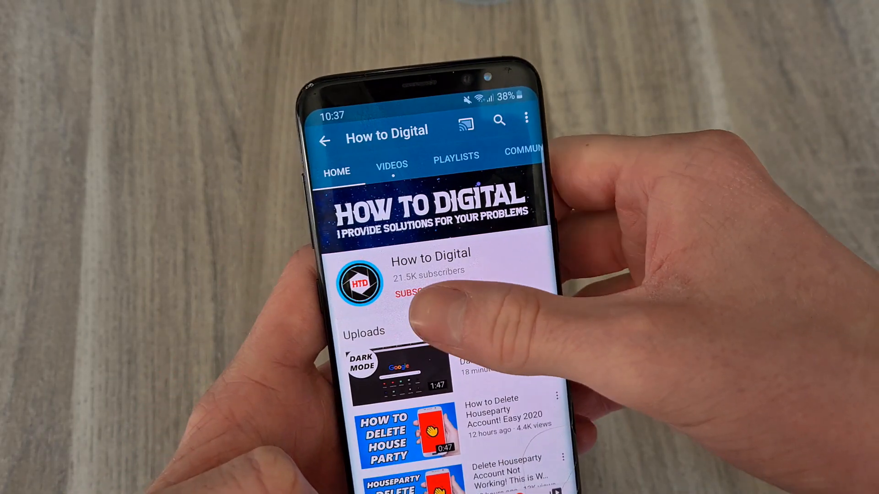
pyautogui.click(398, 284)
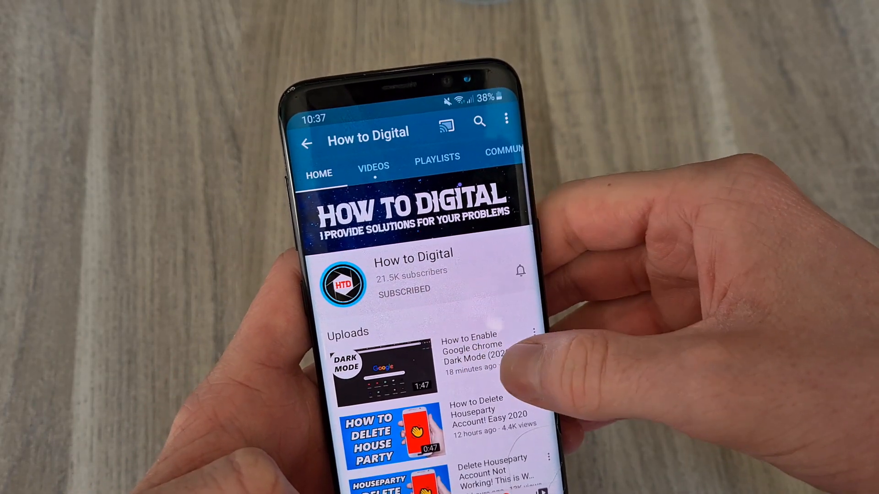
pyautogui.click(528, 269)
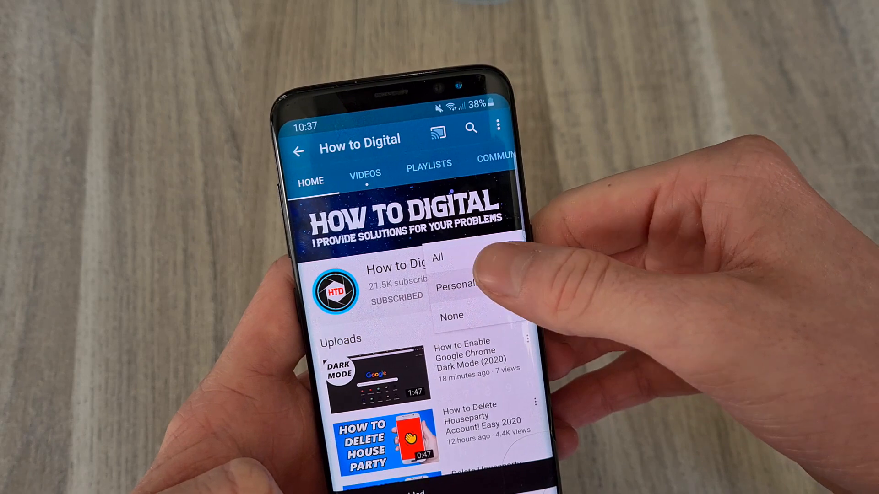
pyautogui.click(477, 270)
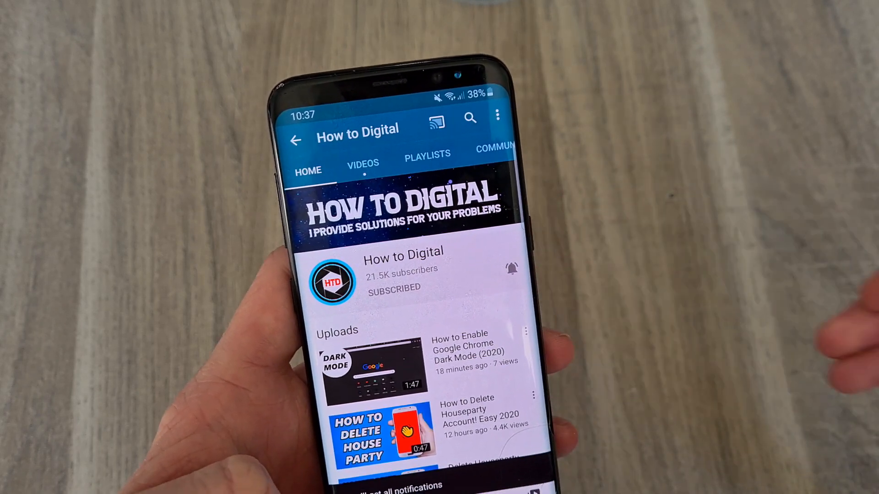